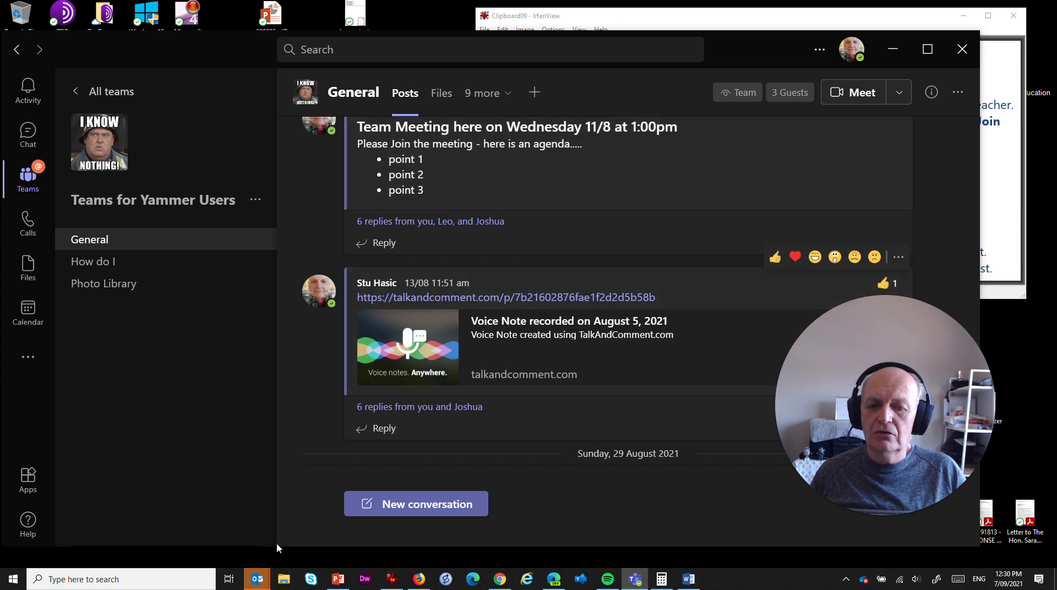
Step: Switch to the Outlook calendar and create a Wednesday 8/09/2021 9:30 AM appointment titled "Class Team Meeting" with location "MS Teams"
mouse_move(257, 579)
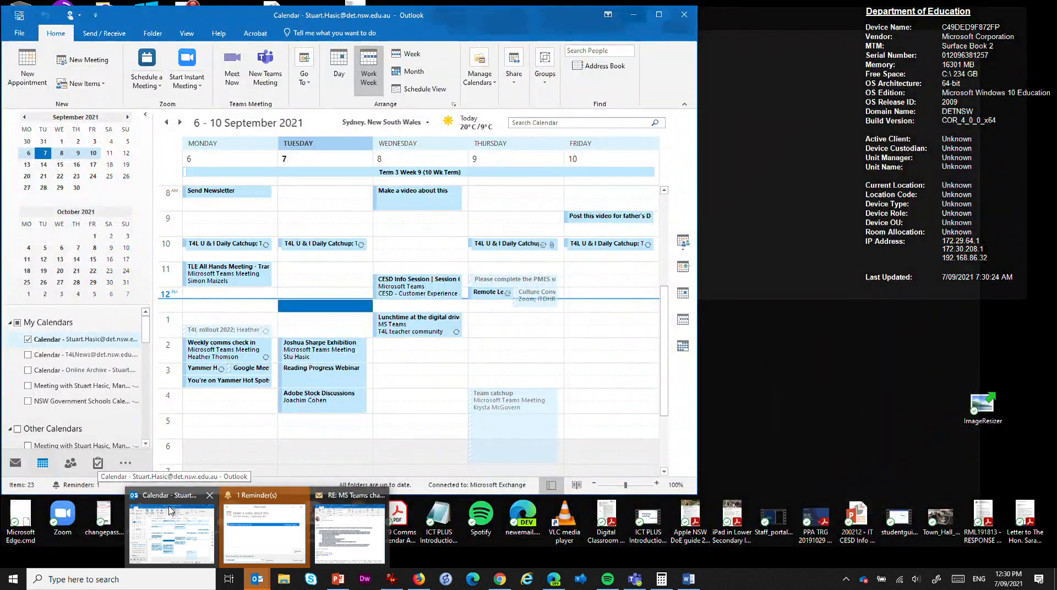
click(170, 511)
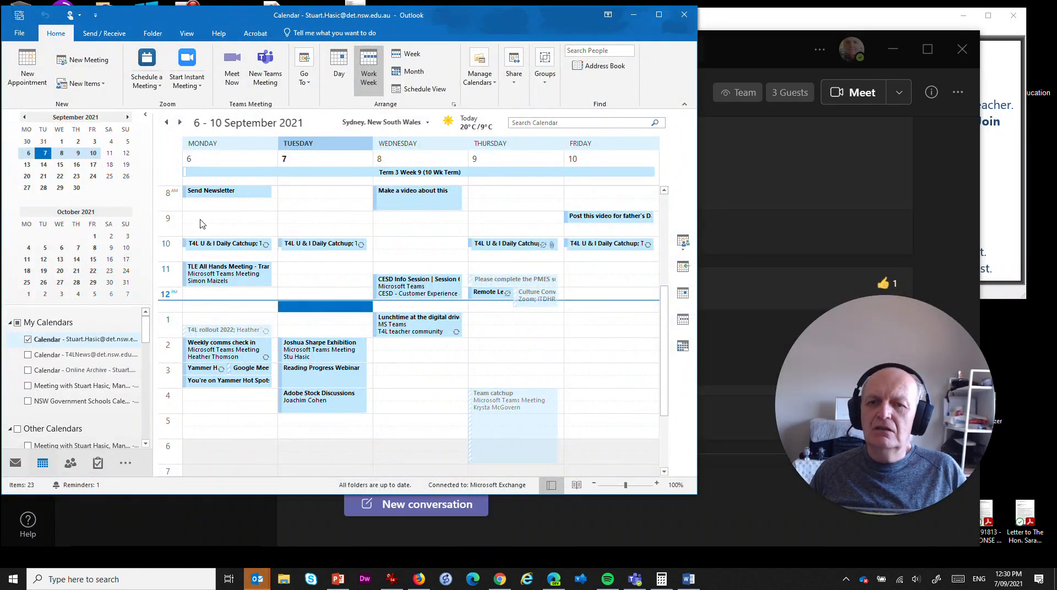
double_click(402, 231)
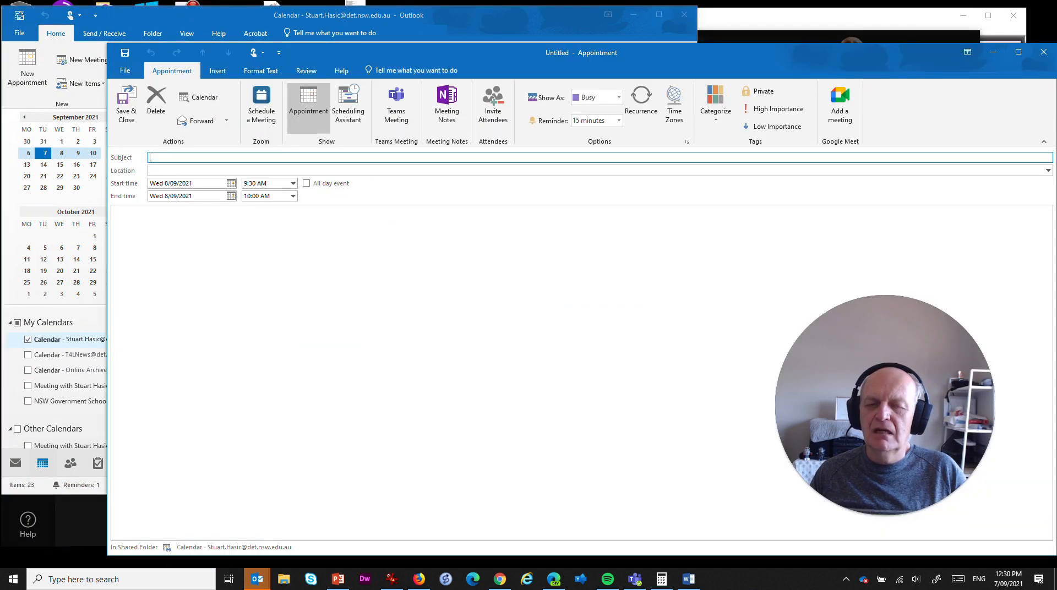
text(Class Team Meeting)
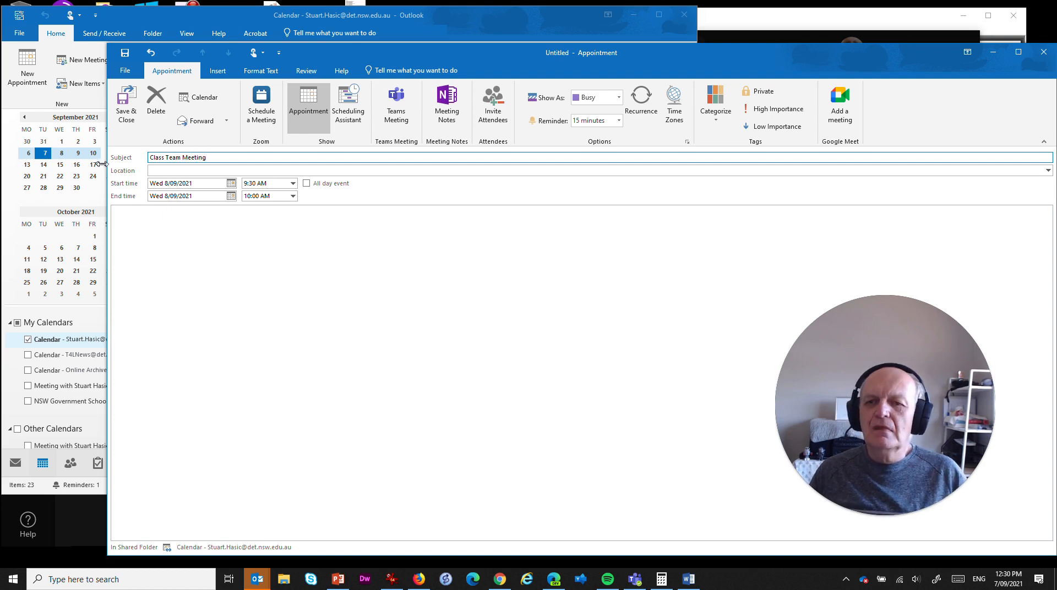
click(162, 171)
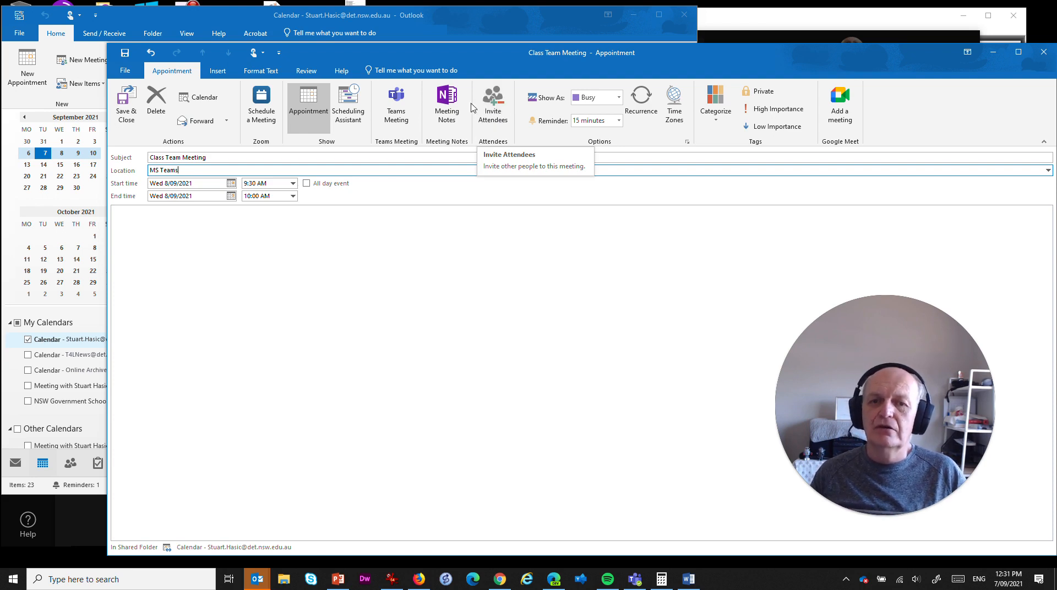
Step: Turn the appointment into a Teams meeting and send the invitation with only the organizer as recipient
click(398, 113)
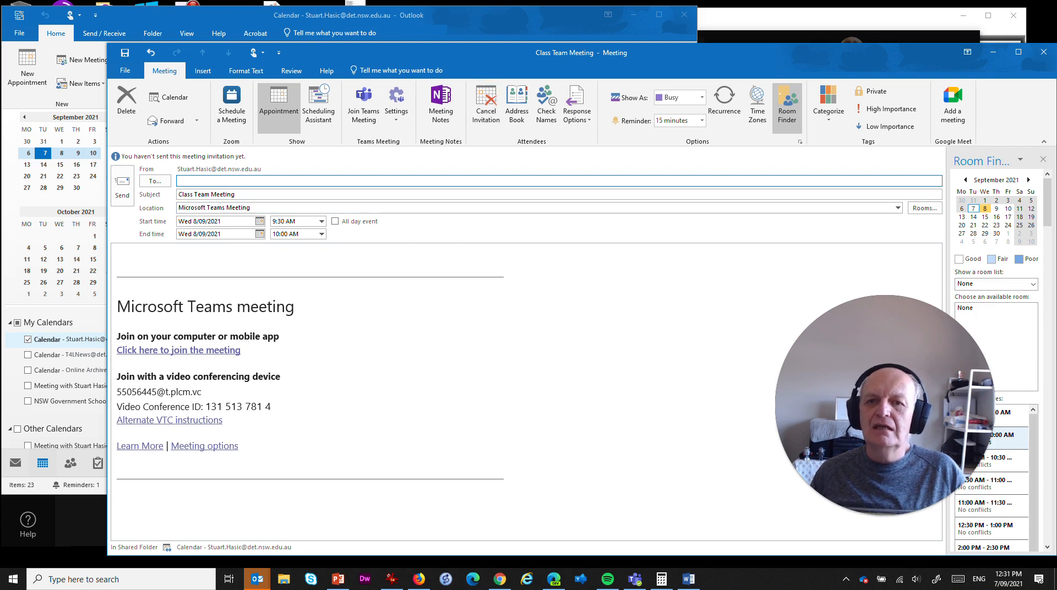
click(123, 190)
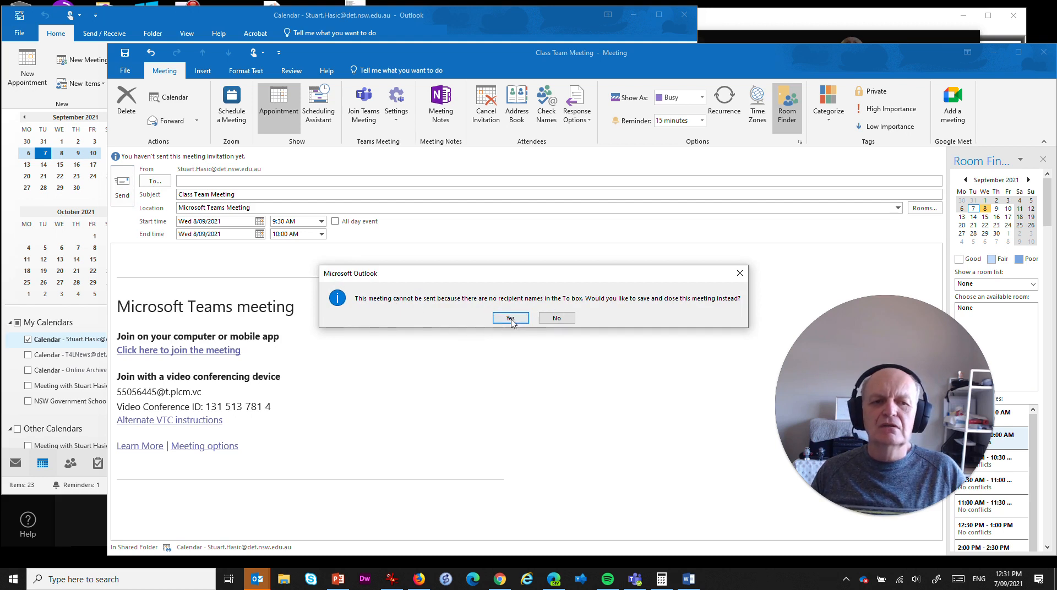
click(557, 318)
text(stua)
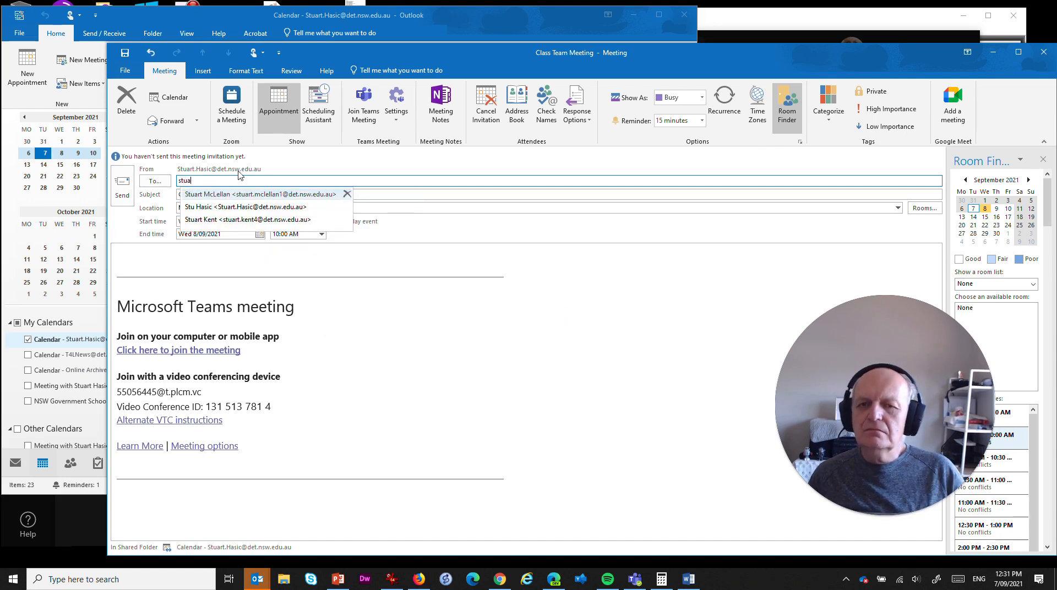
key(Down)
key(Return)
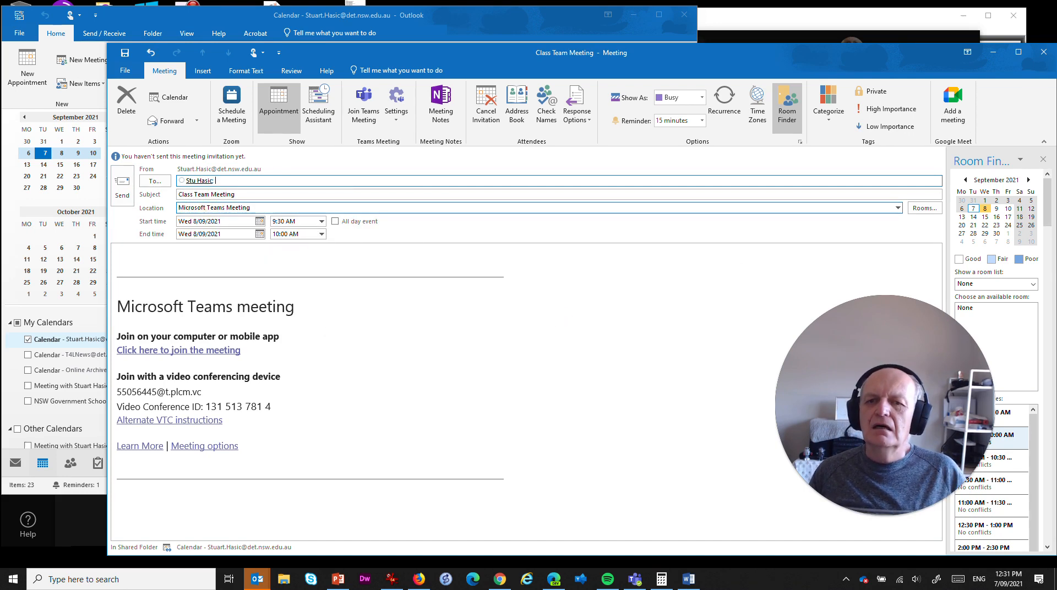
click(122, 186)
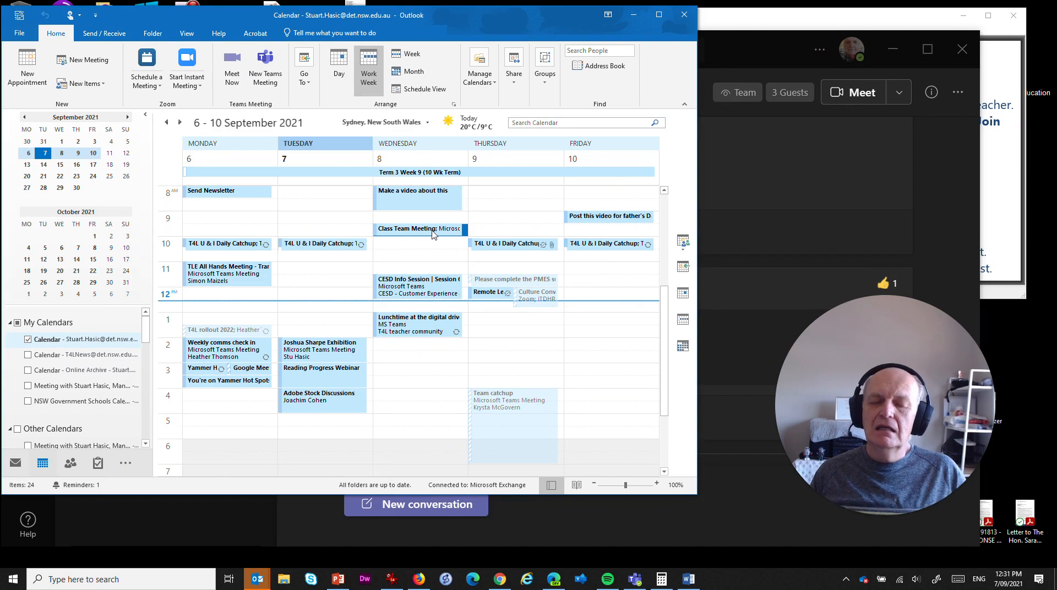
Step: Preview the Class Team Meeting's details in the calendar and check the instructions for restricting student settings in IrfanView
mouse_move(403, 234)
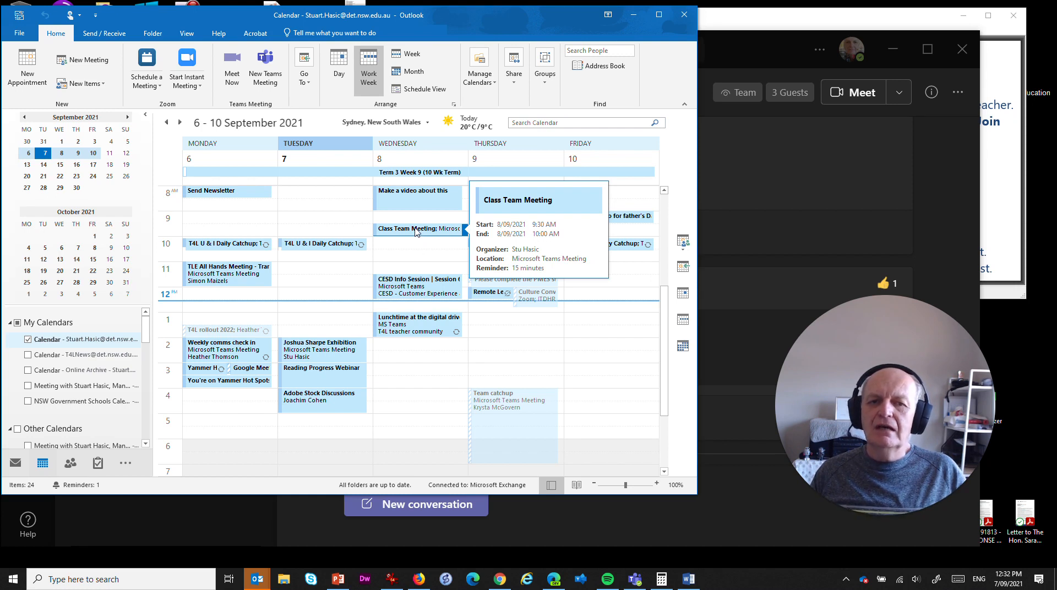
click(1007, 297)
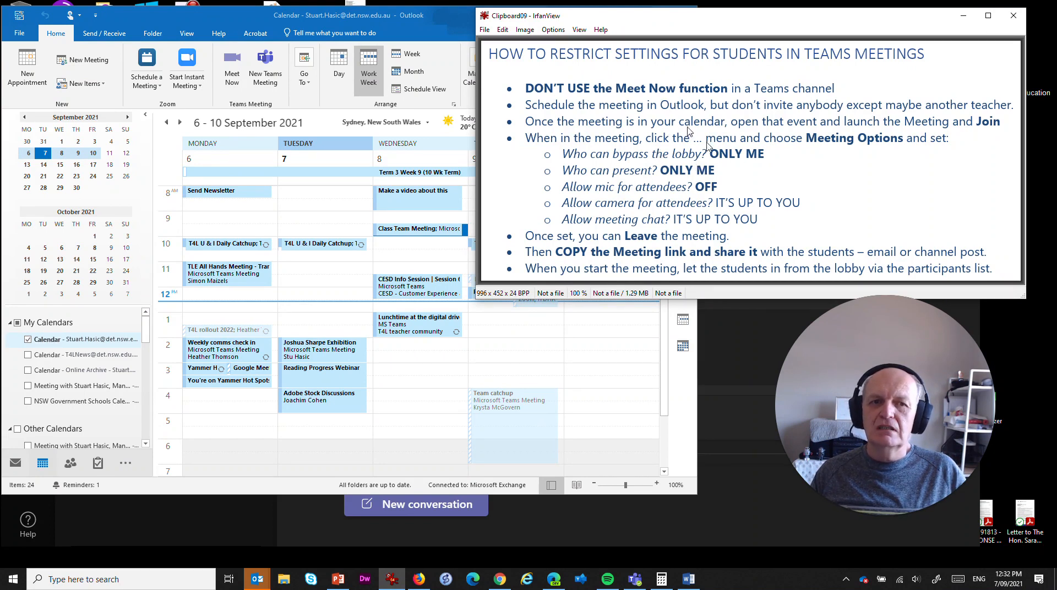
click(310, 20)
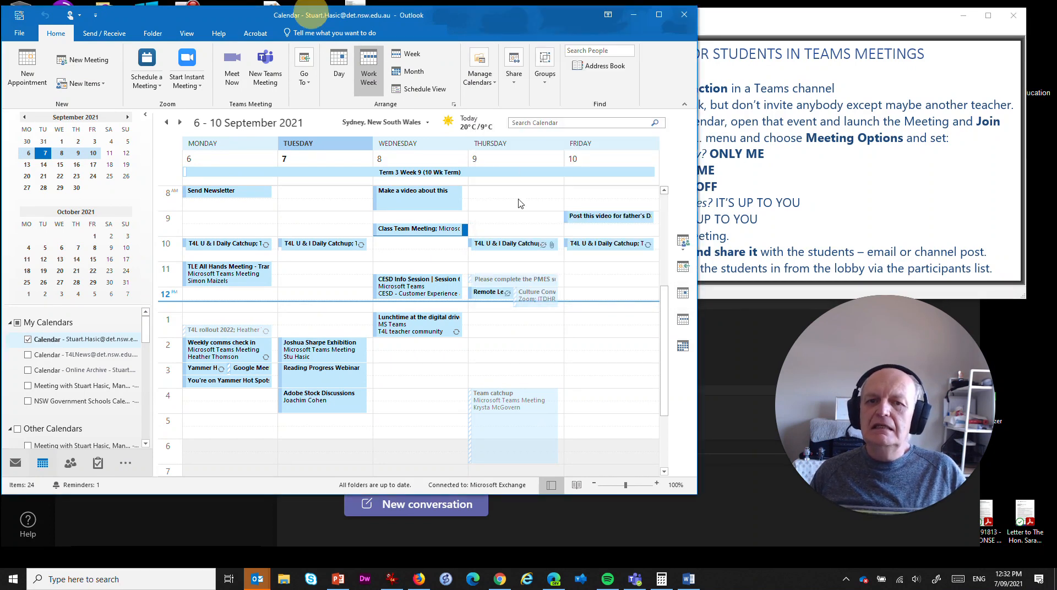
Step: Open the Class Team Meeting event from the calendar and launch its join link in the Teams desktop app
double_click(418, 231)
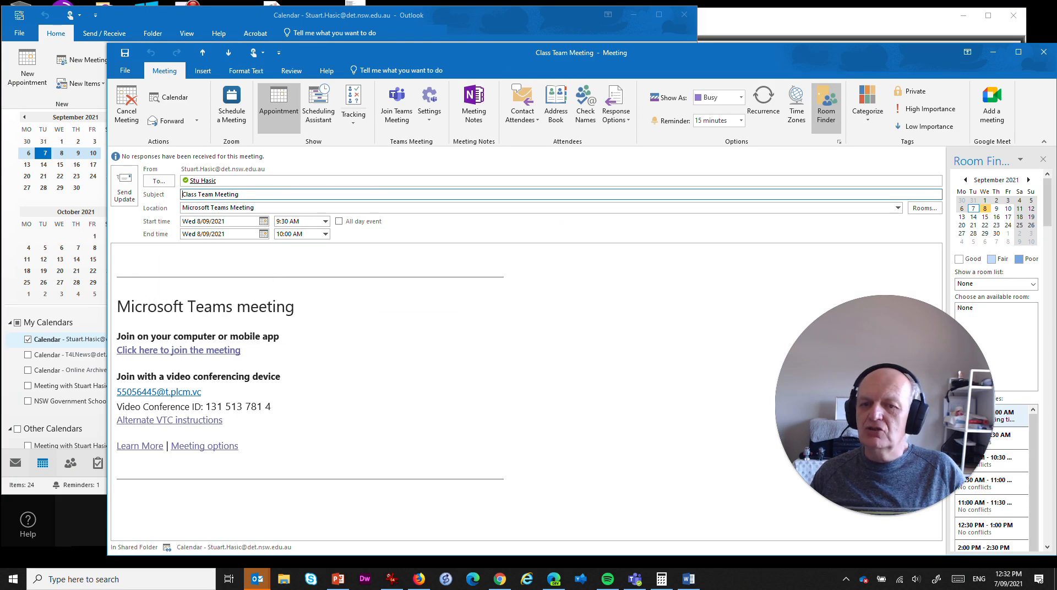
ctrl+click(175, 351)
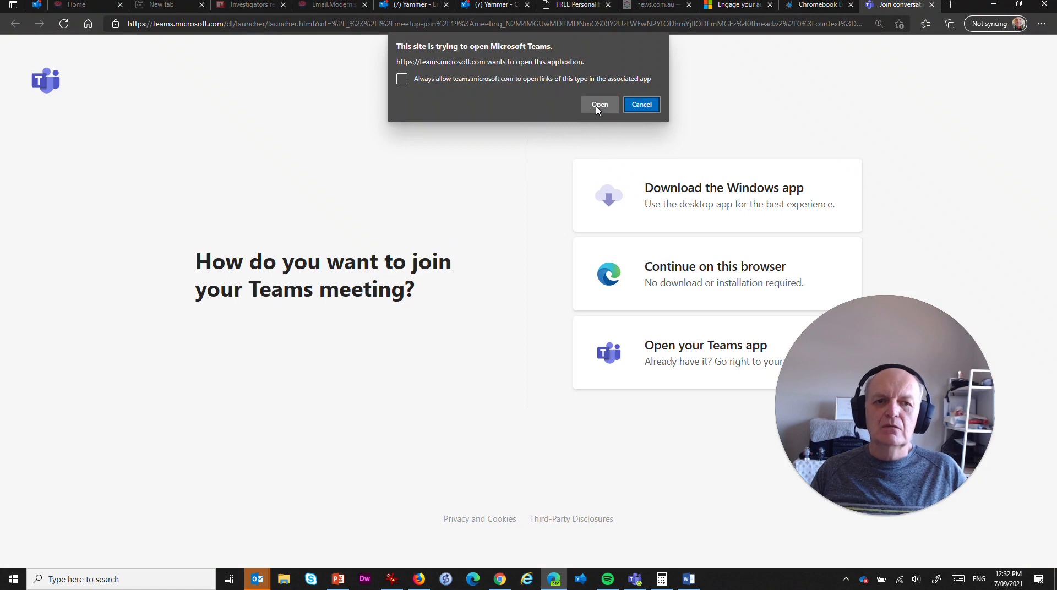
click(598, 107)
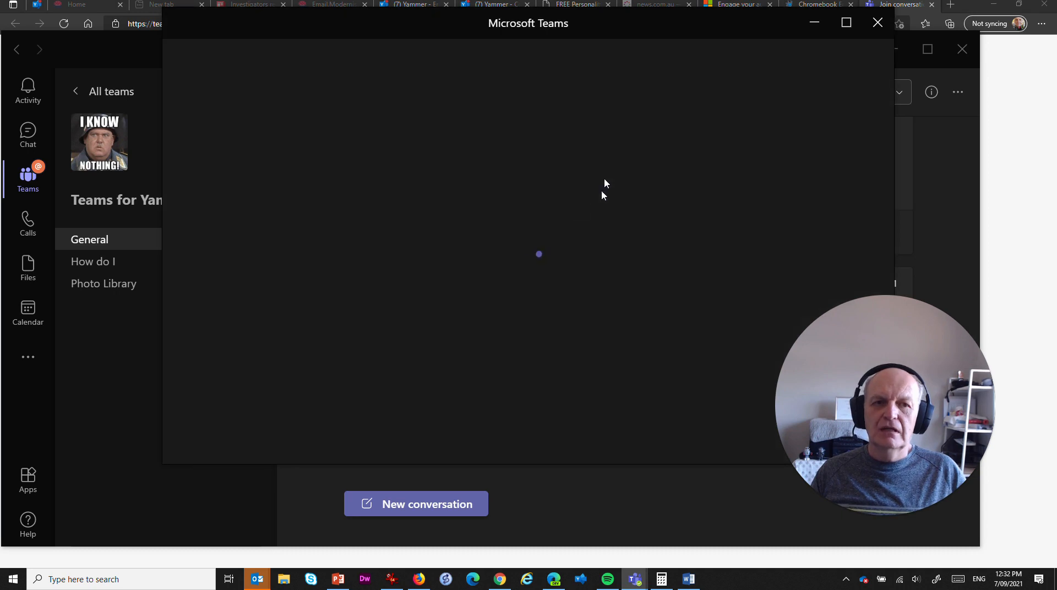
Step: Turn off the microphone and join the Class Team Meeting with computer audio
drag(576, 26, 484, 24)
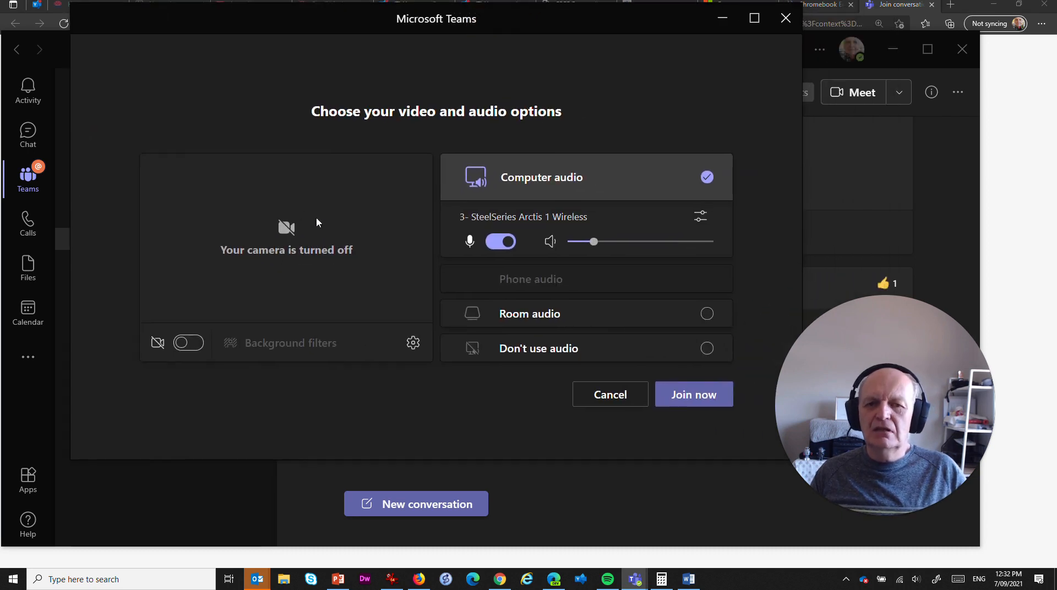
click(495, 245)
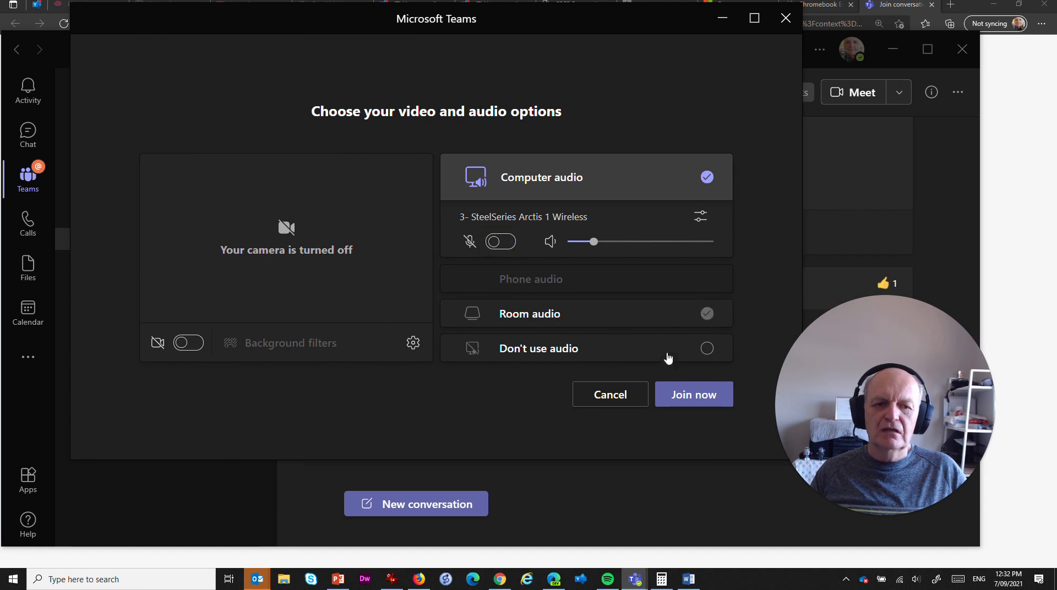
click(687, 397)
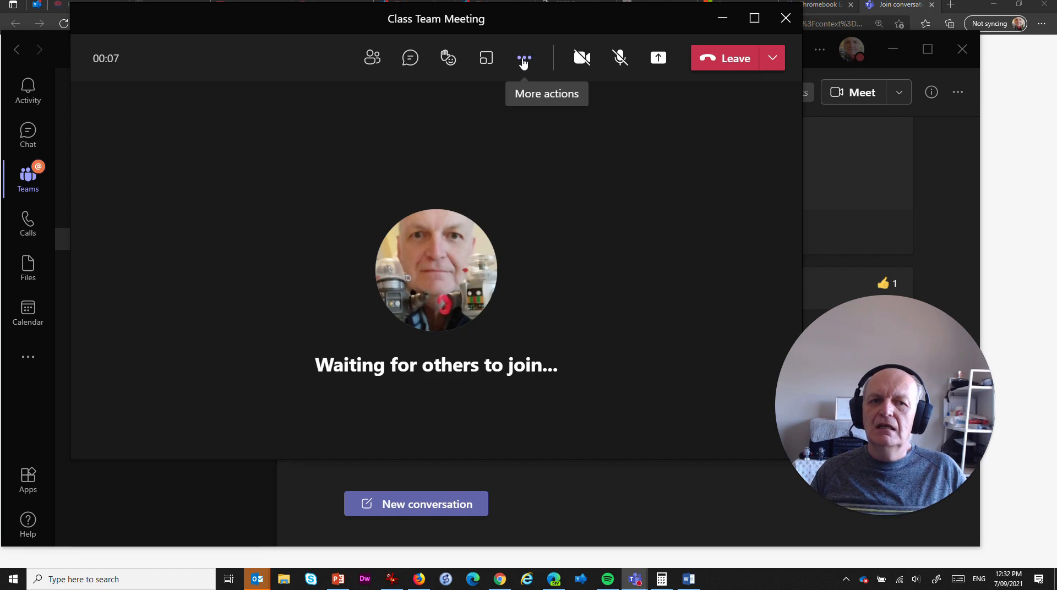
Step: In the meeting options, set both who can bypass the lobby and who can present to Only me
click(523, 62)
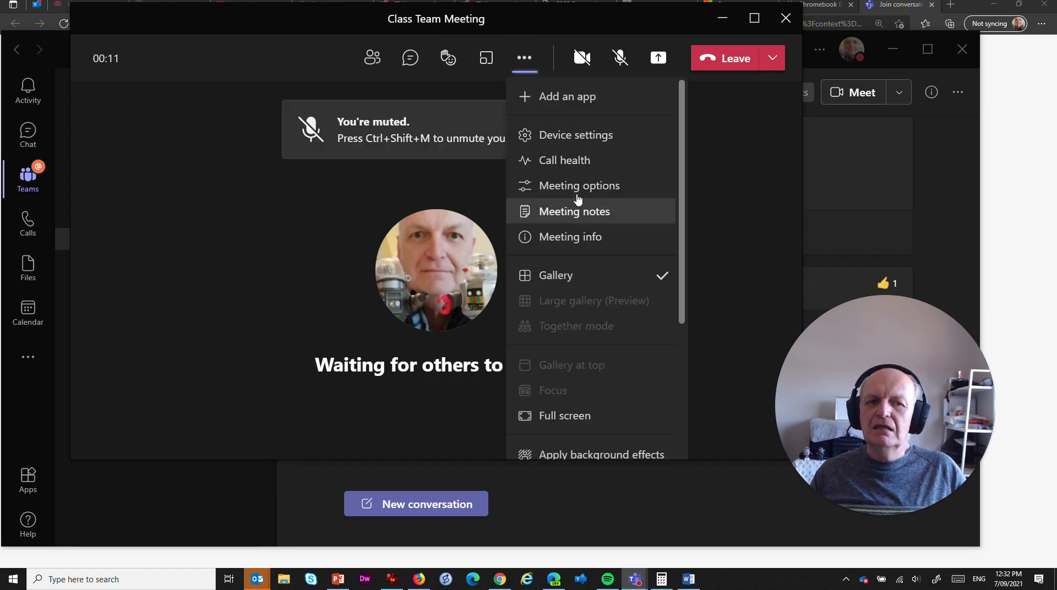
click(605, 186)
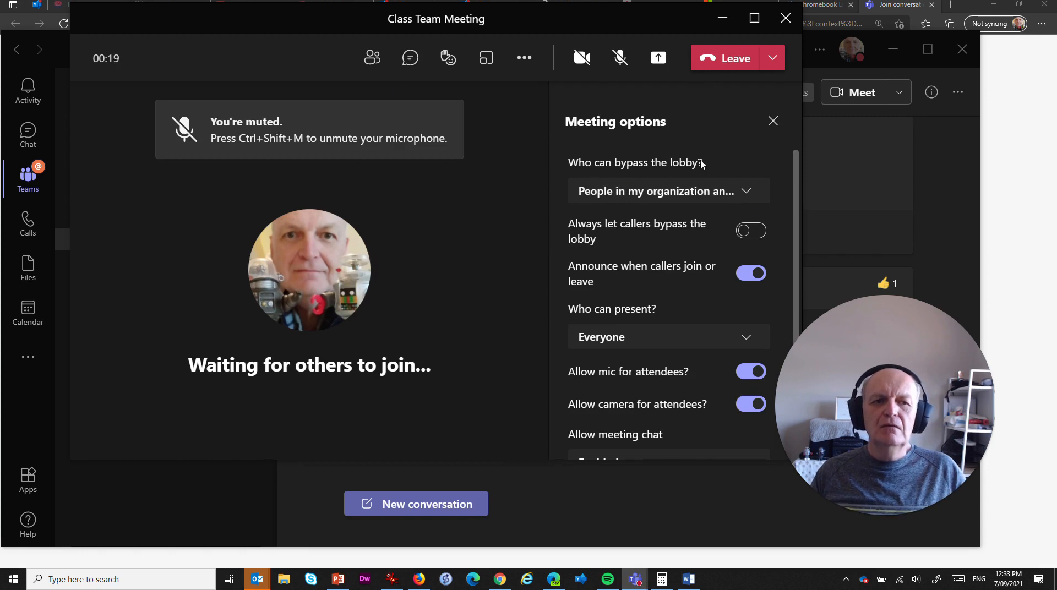
click(747, 192)
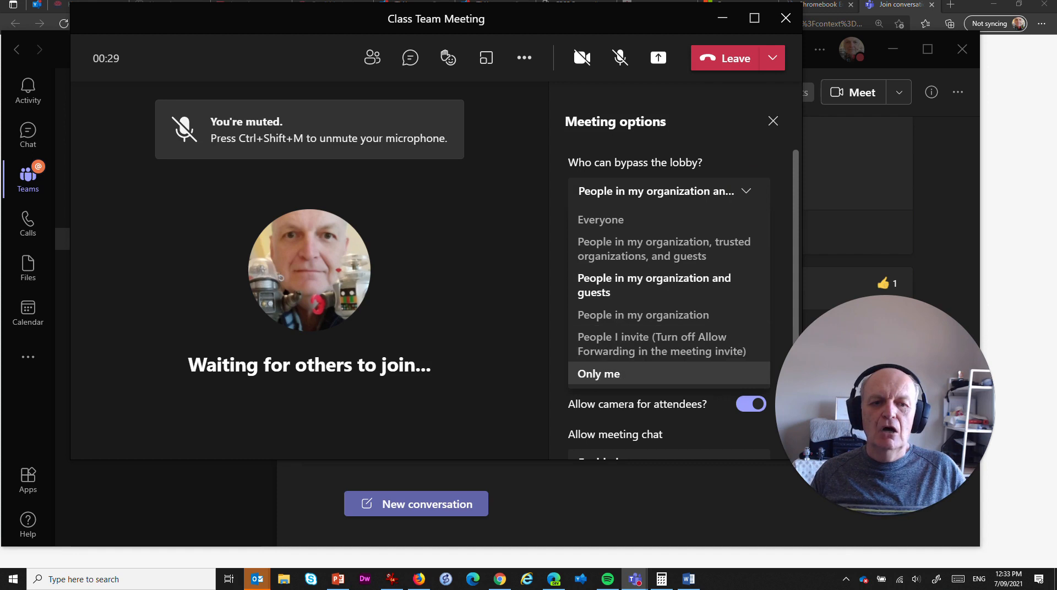
click(604, 374)
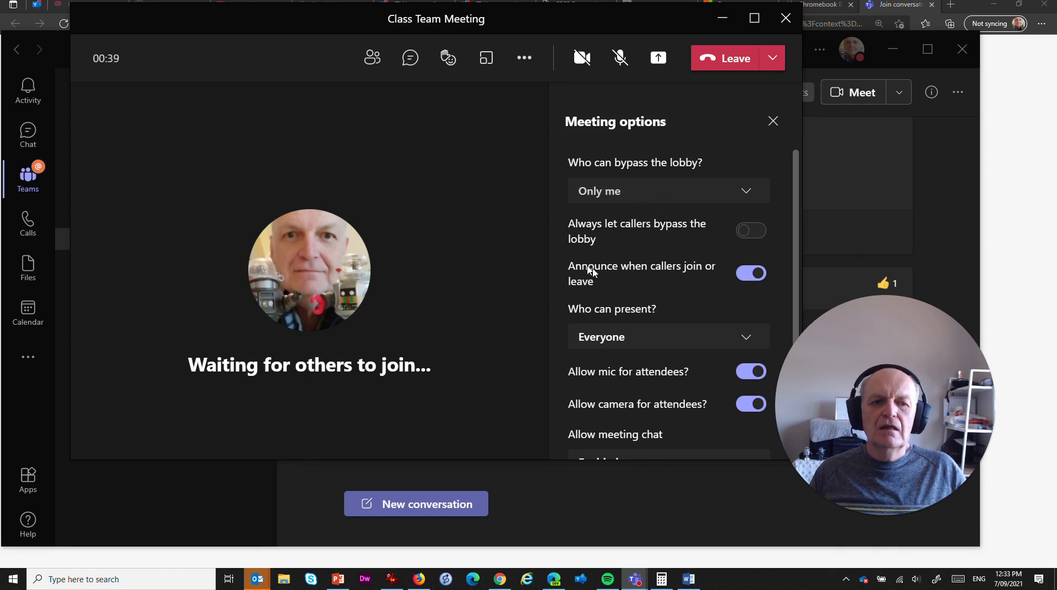
scroll(610, 288, down, 1)
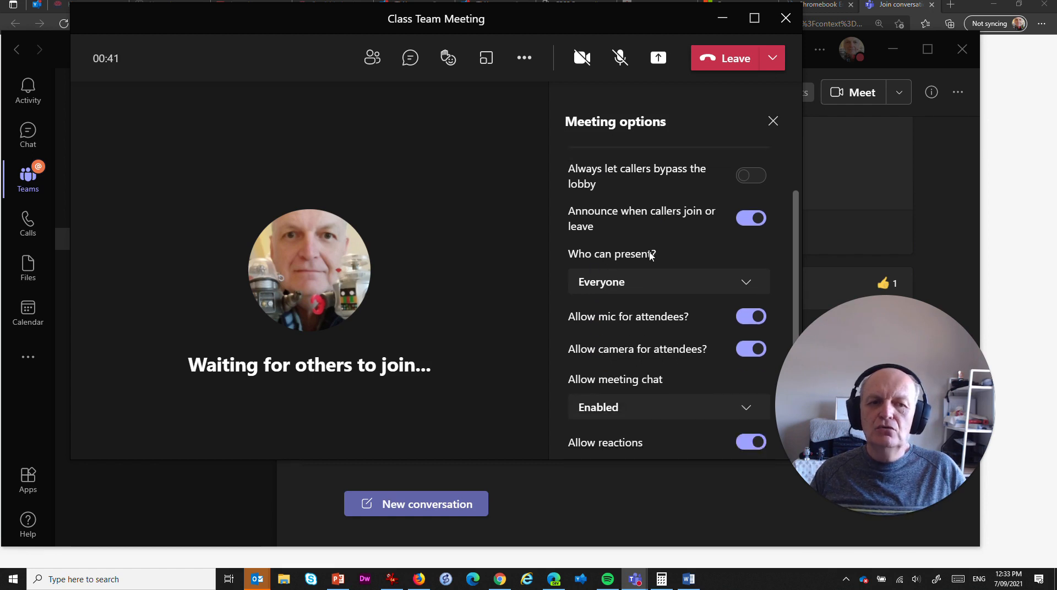
click(745, 283)
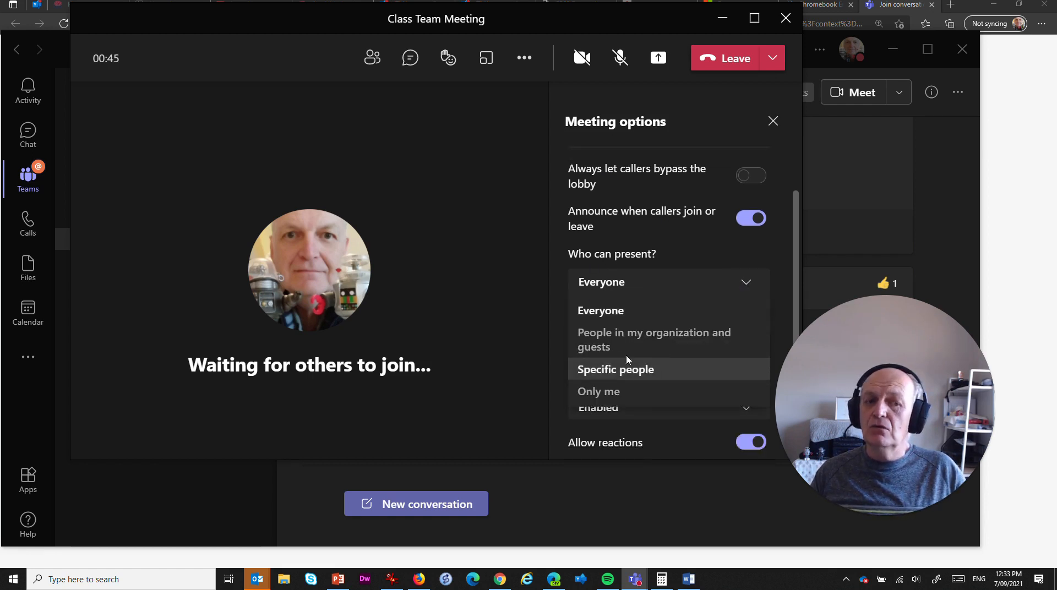
click(646, 391)
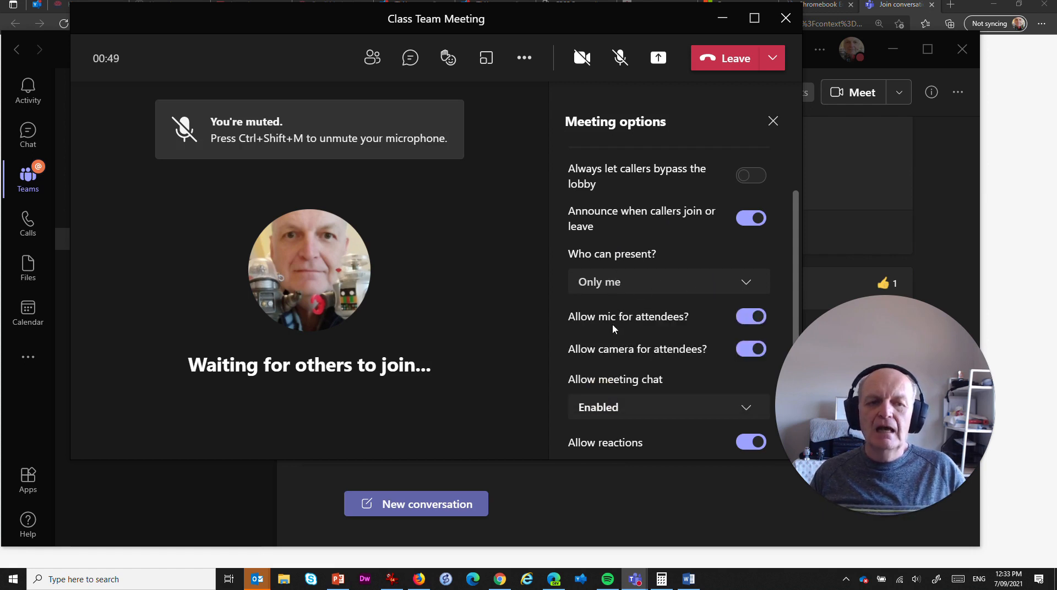
Step: Turn off the microphone permission for attendees and set the meeting chat to Disabled
scroll(617, 293, down, 2)
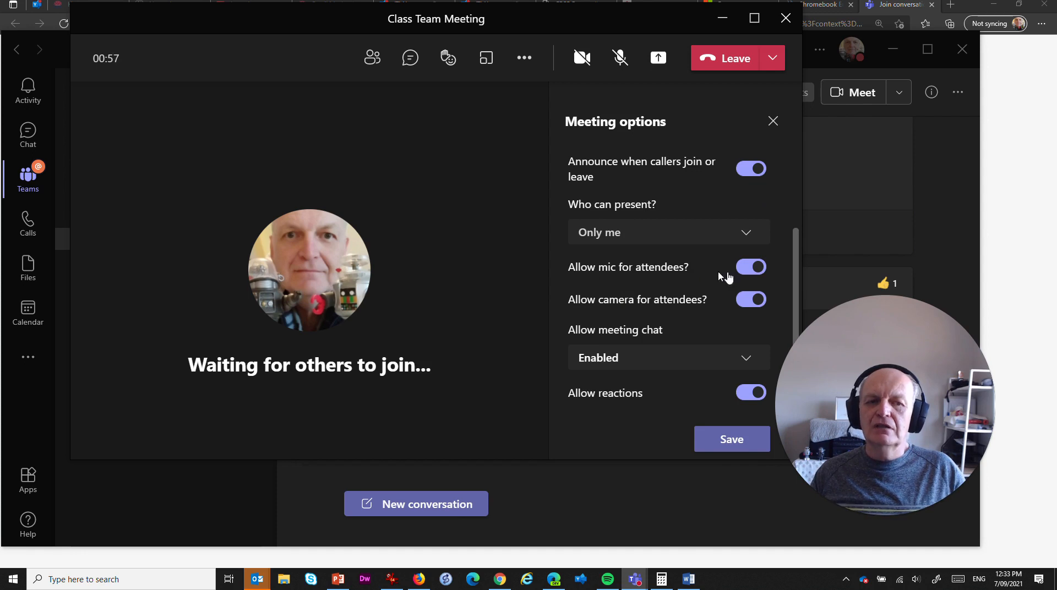
click(739, 267)
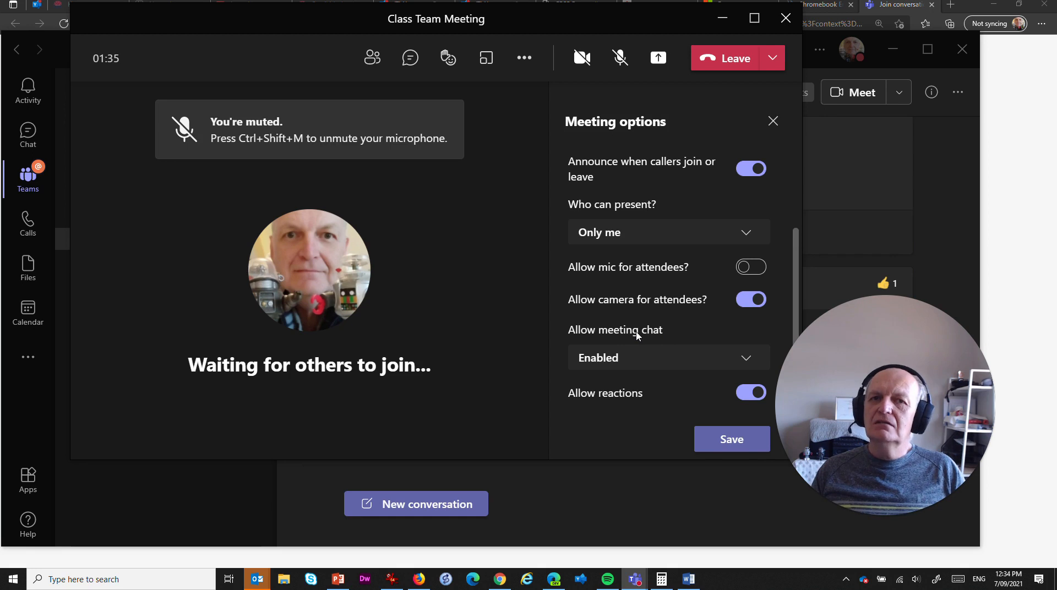
click(746, 356)
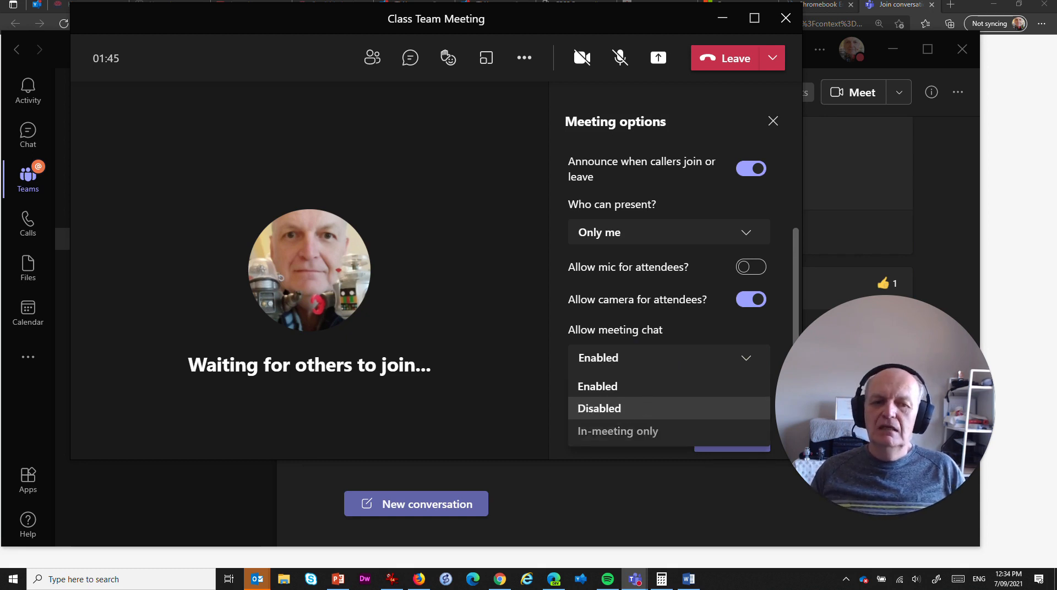
click(601, 408)
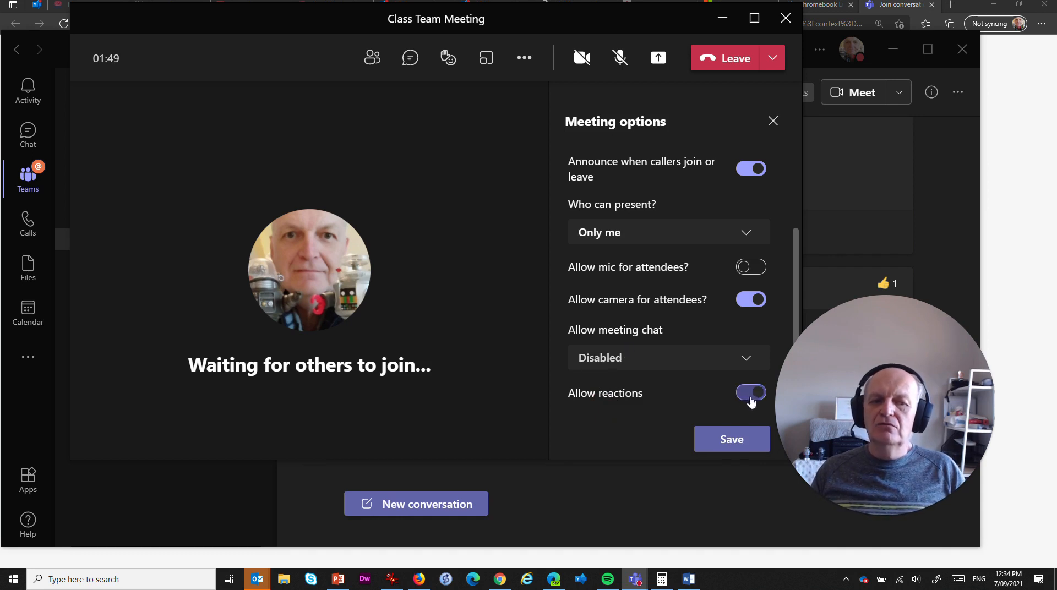
Step: Send a thumbs-up reaction in the meeting
click(448, 58)
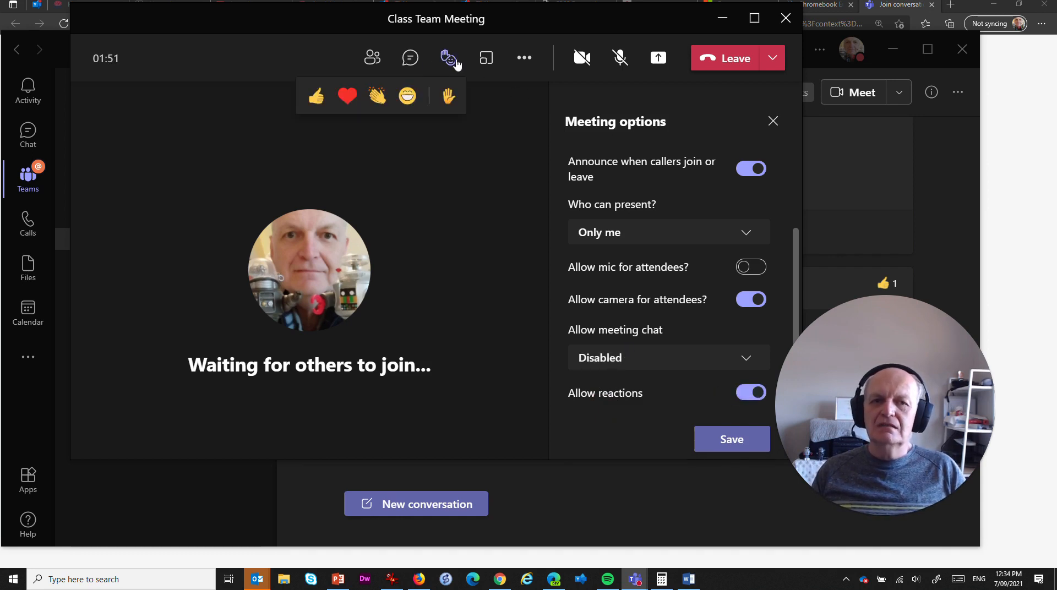
click(315, 98)
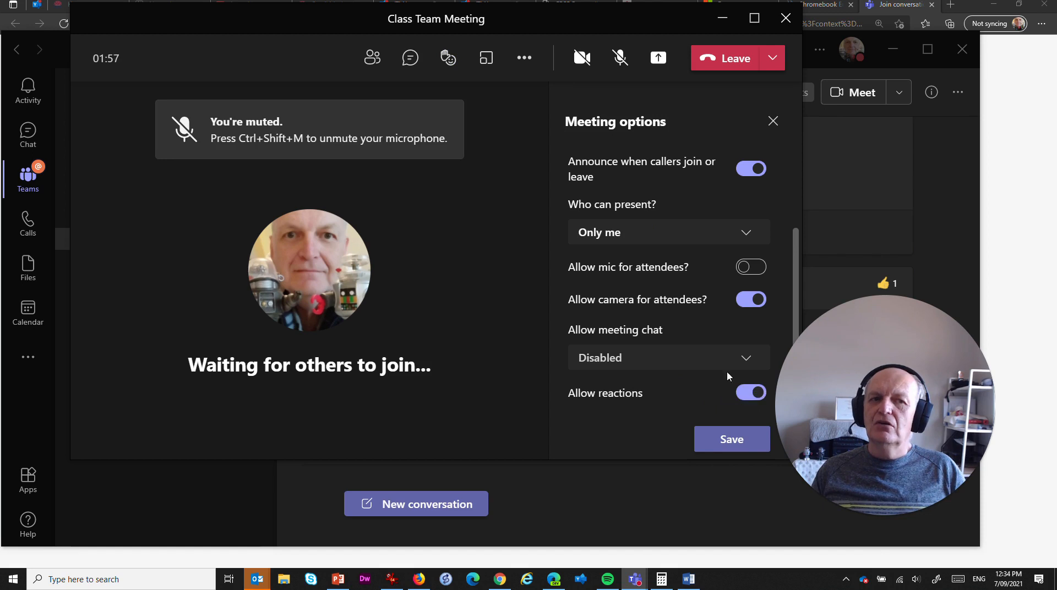
Step: Save the meeting options and leave the meeting
click(740, 438)
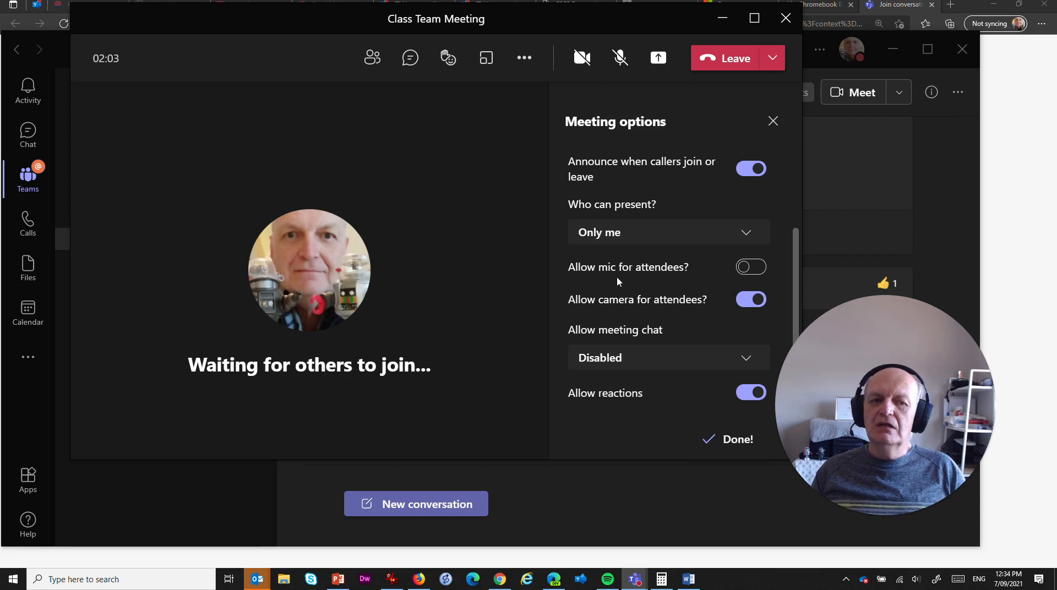
click(731, 58)
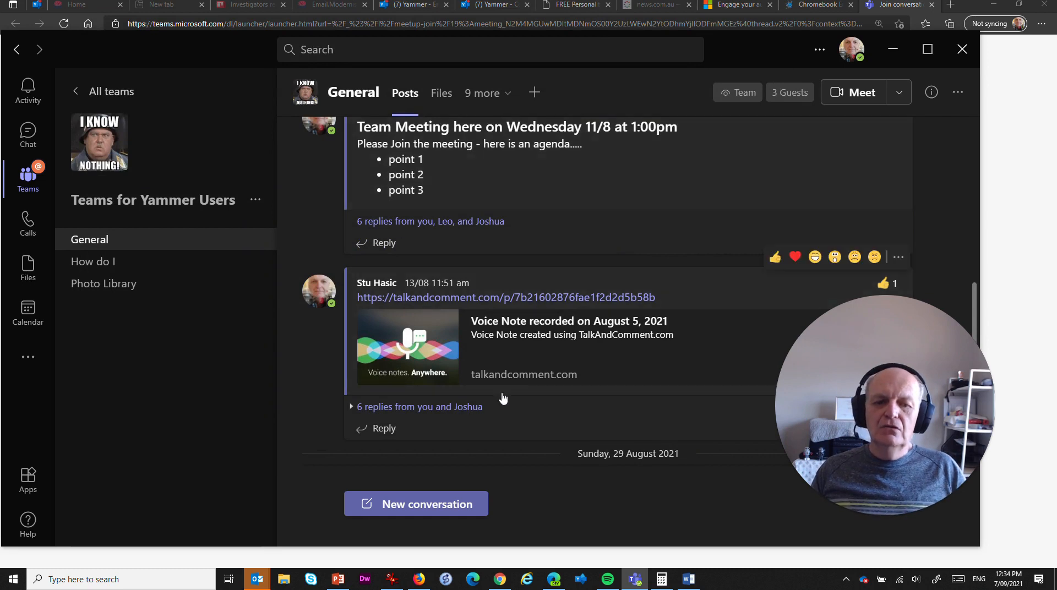
Step: Switch to the Class Team Meeting invitation in Outlook and copy its text from the Microsoft Teams meeting heading through the join link
mouse_move(256, 579)
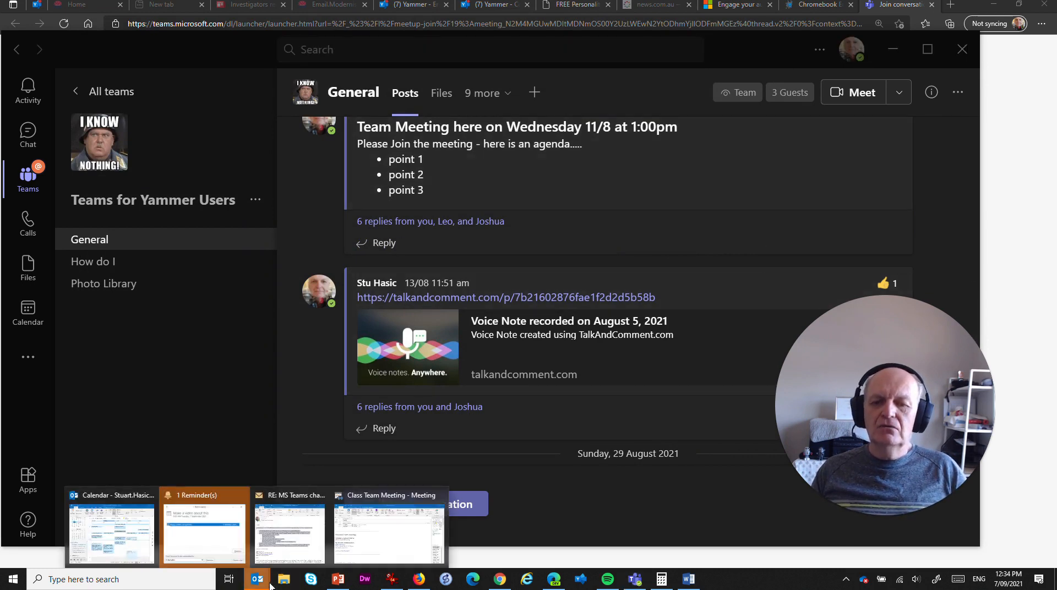
click(370, 520)
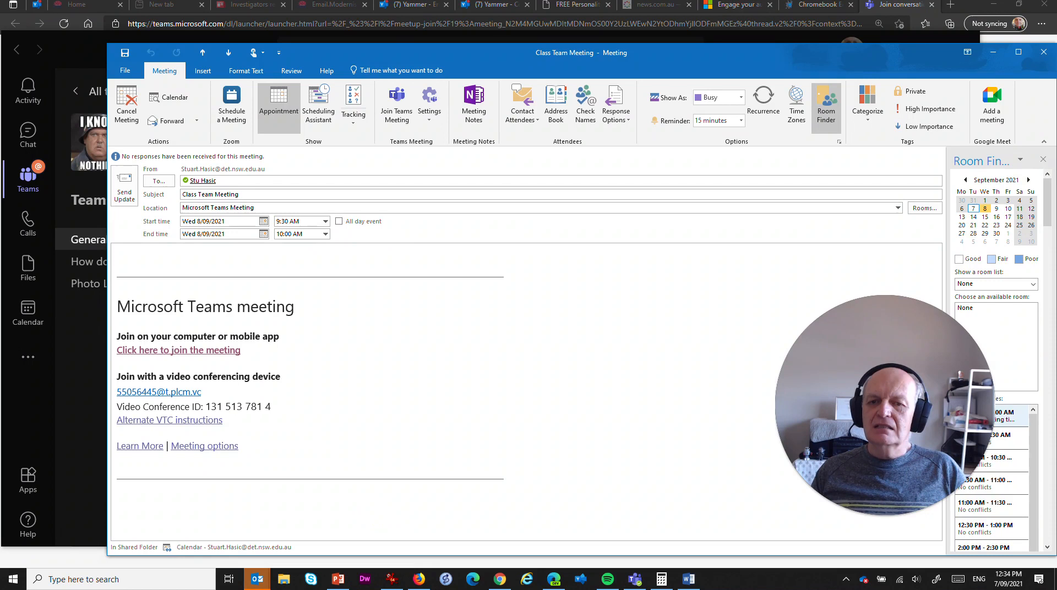
drag(117, 307, 273, 352)
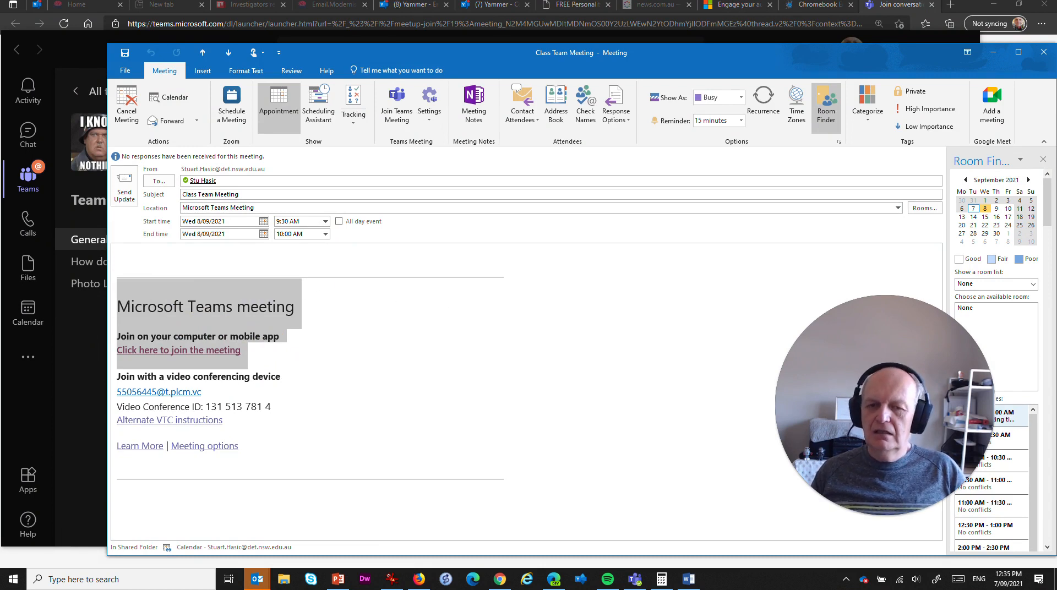
right_click(263, 300)
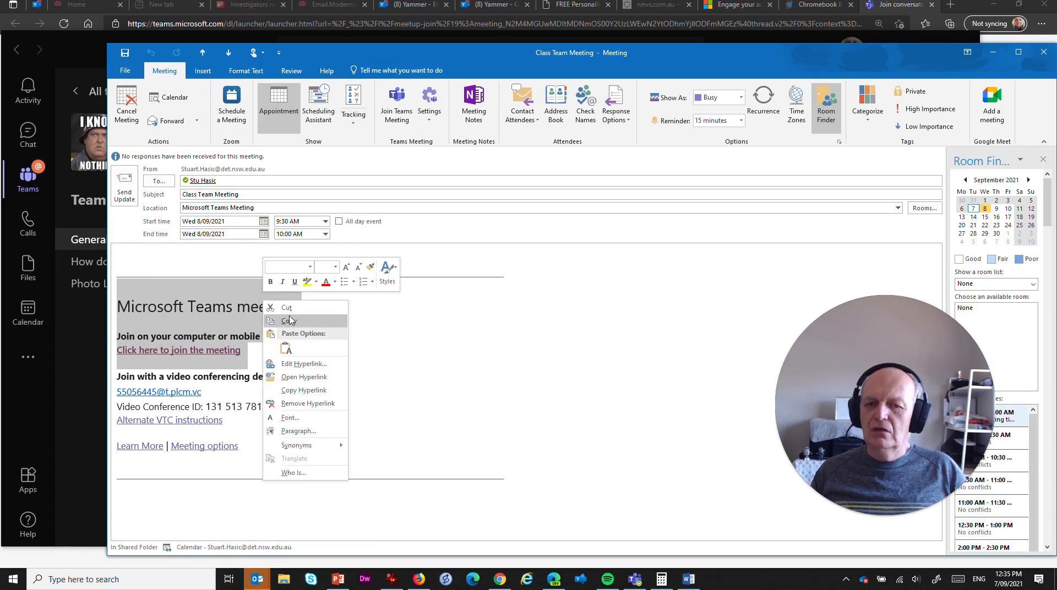
click(289, 320)
key(Tab)
key(Tab)
key(Tab)
key(Tab)
key(Tab)
key(Tab)
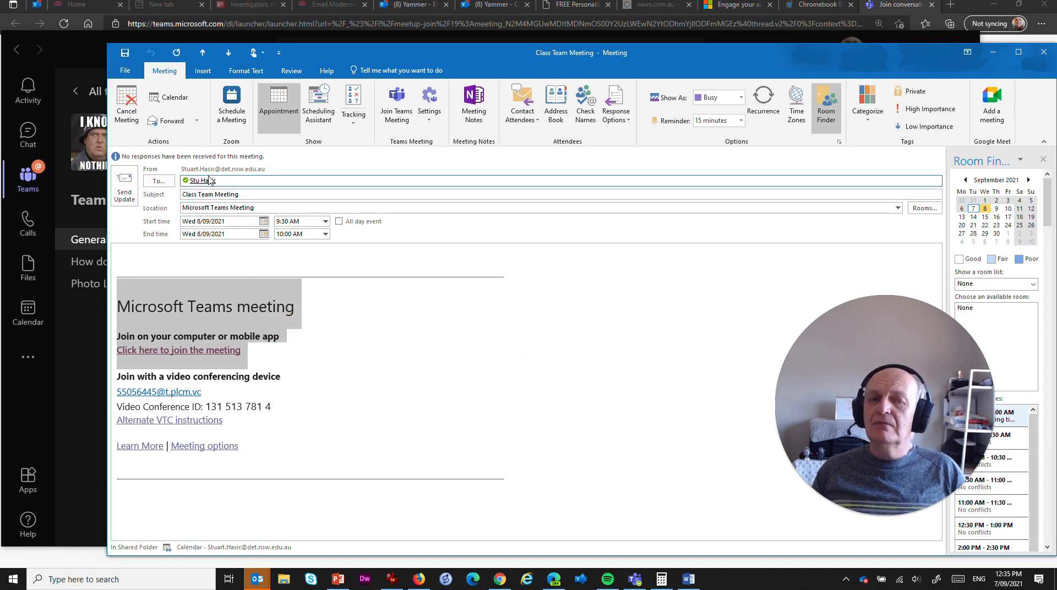
key(Tab)
key(Tab)
key(Tab)
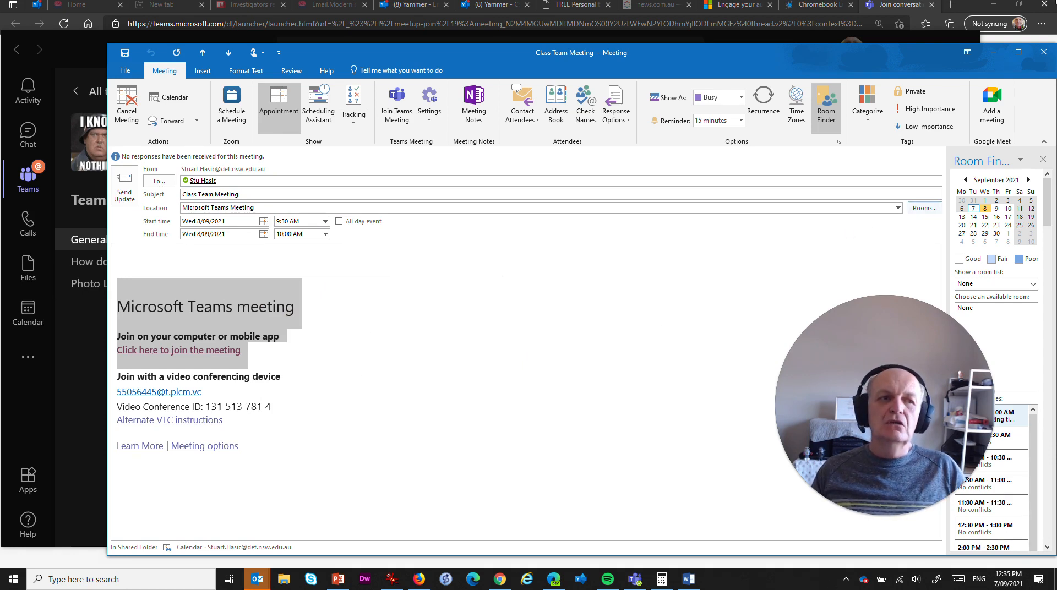
Step: Return to Teams and draft a new General channel conversation reading "We are meeting tomorrow at 1pm", followed by the copied meeting join details
click(992, 52)
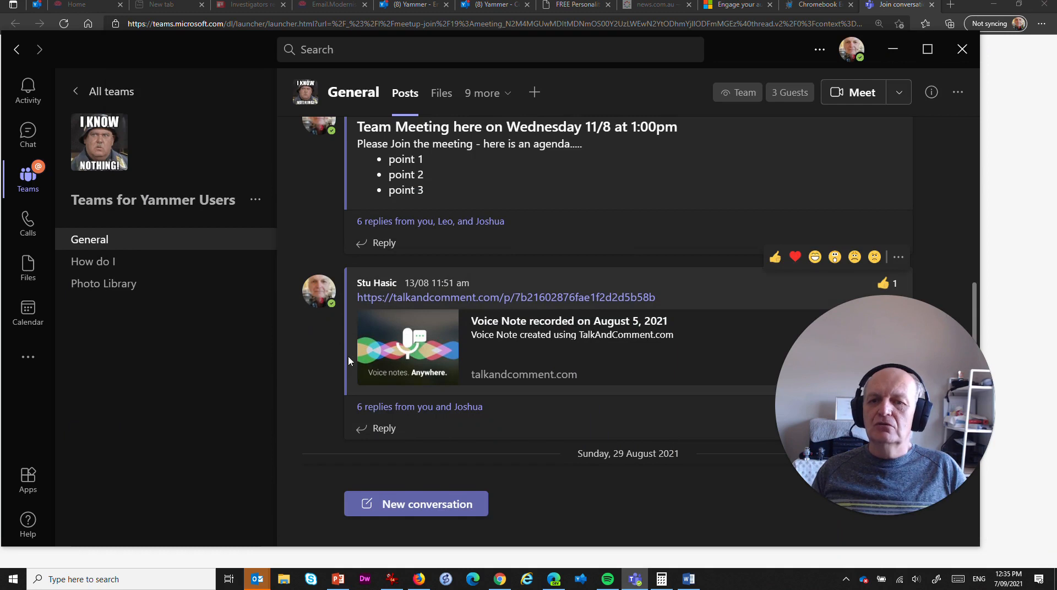
click(412, 503)
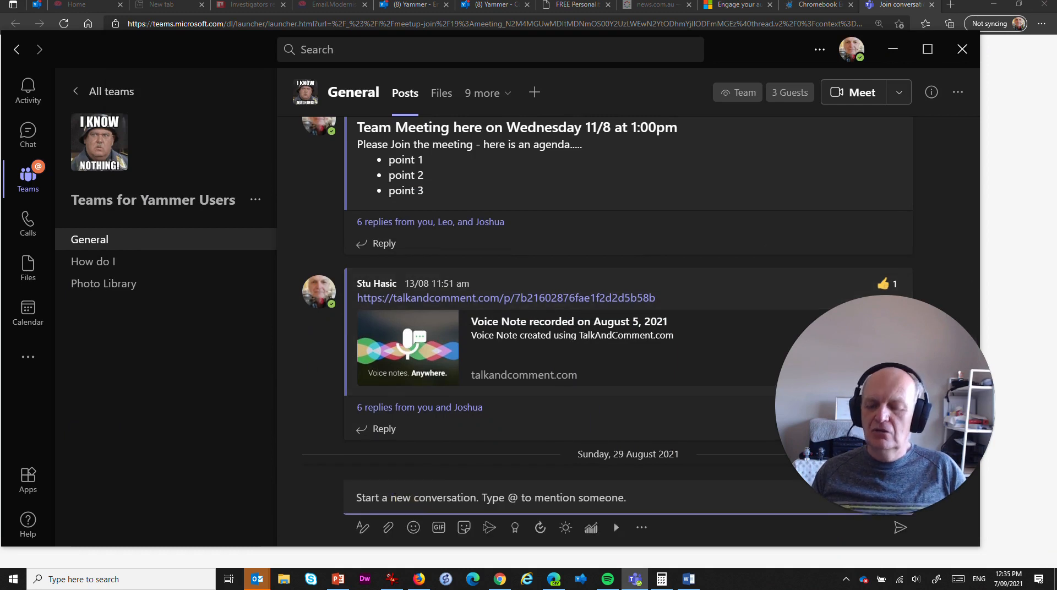
text(We are mee)
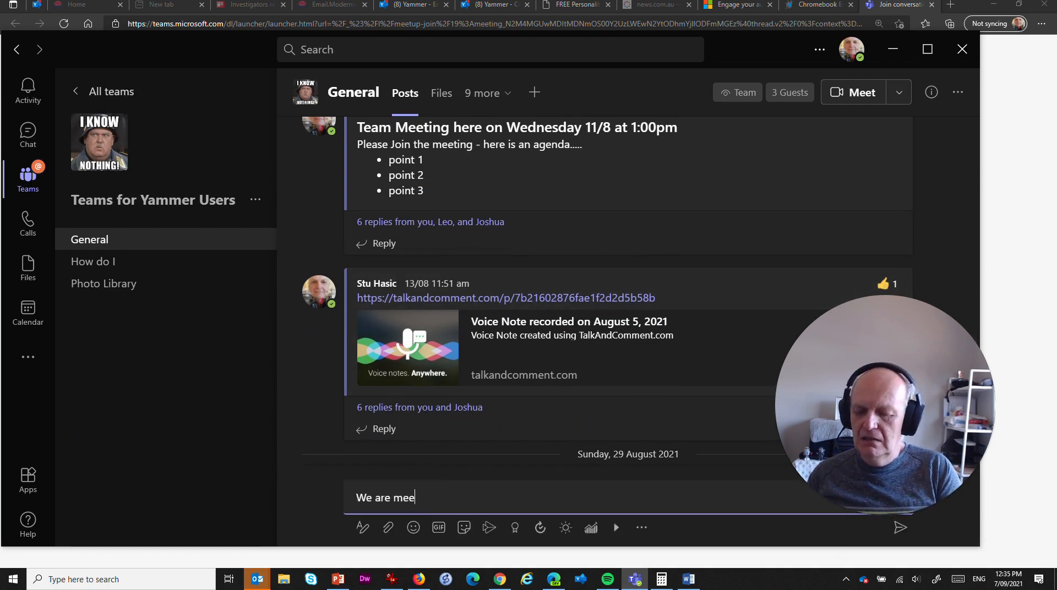
text(ting tomorrow at 1pm)
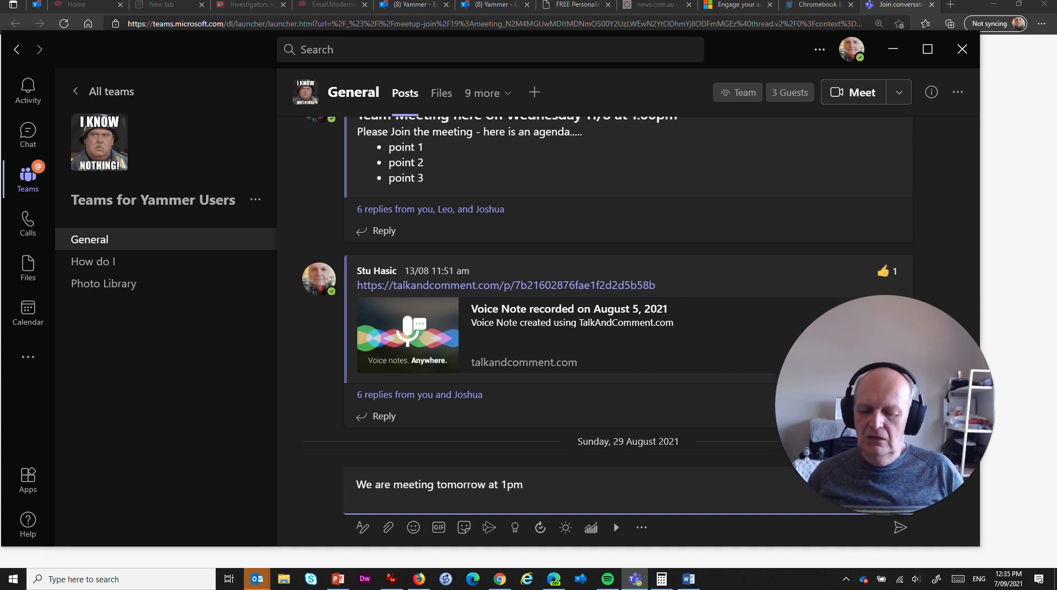
key(ctrl+v)
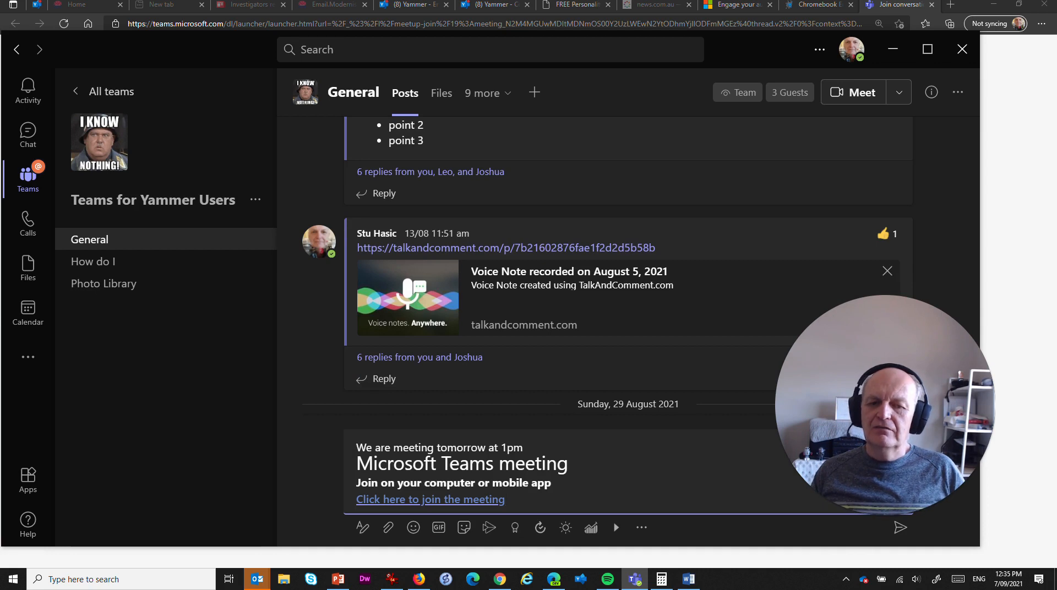